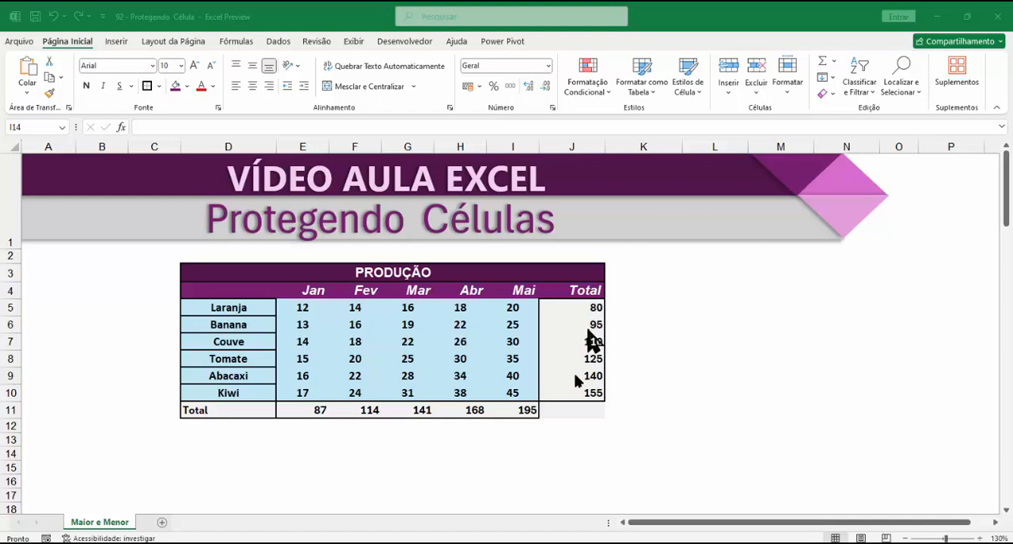
Step: Inspect the SOMA formulas in the Total column for Laranja, Couve and Abacaxi
left_click(586, 308)
left_click_drag(586, 307, 575, 394)
double_click(576, 309)
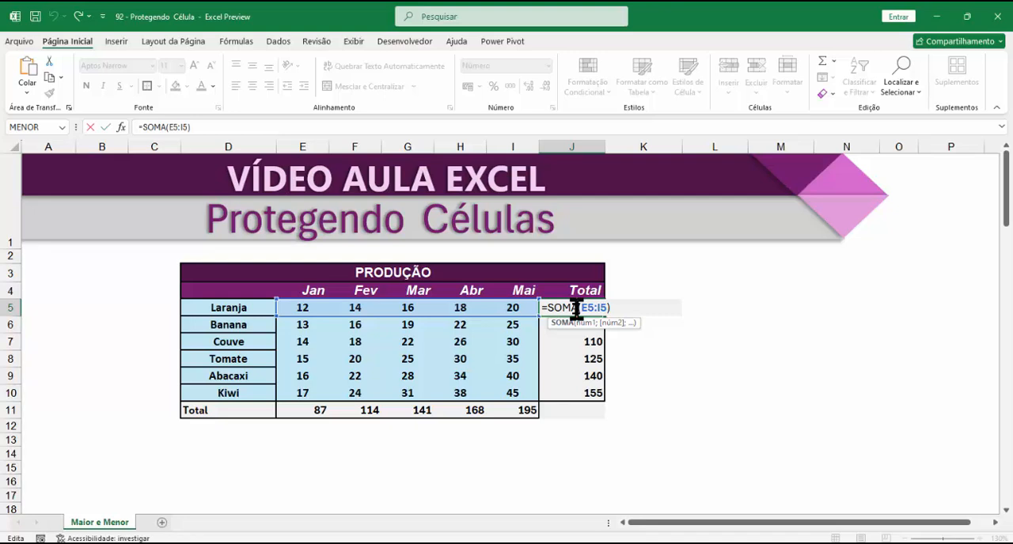
double_click(568, 342)
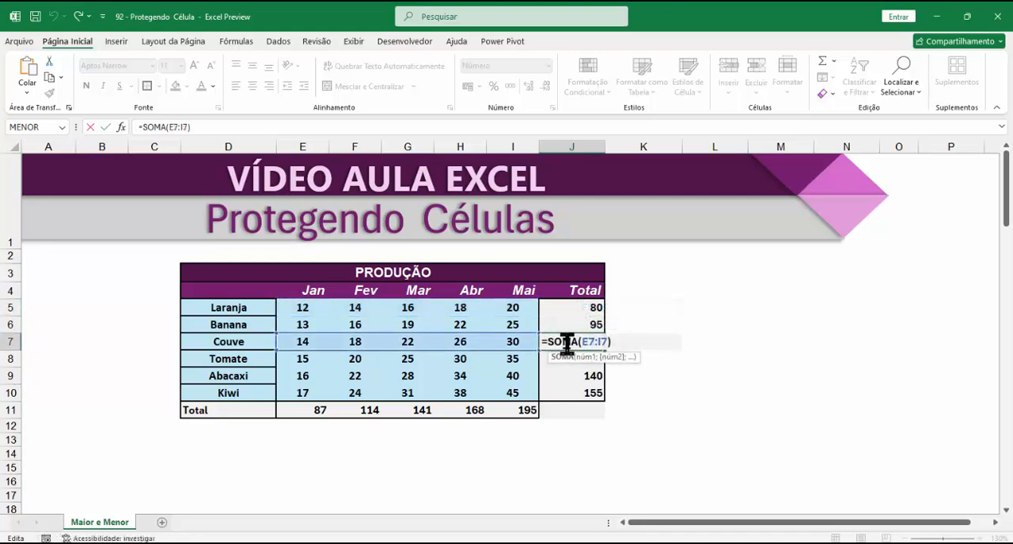
double_click(570, 377)
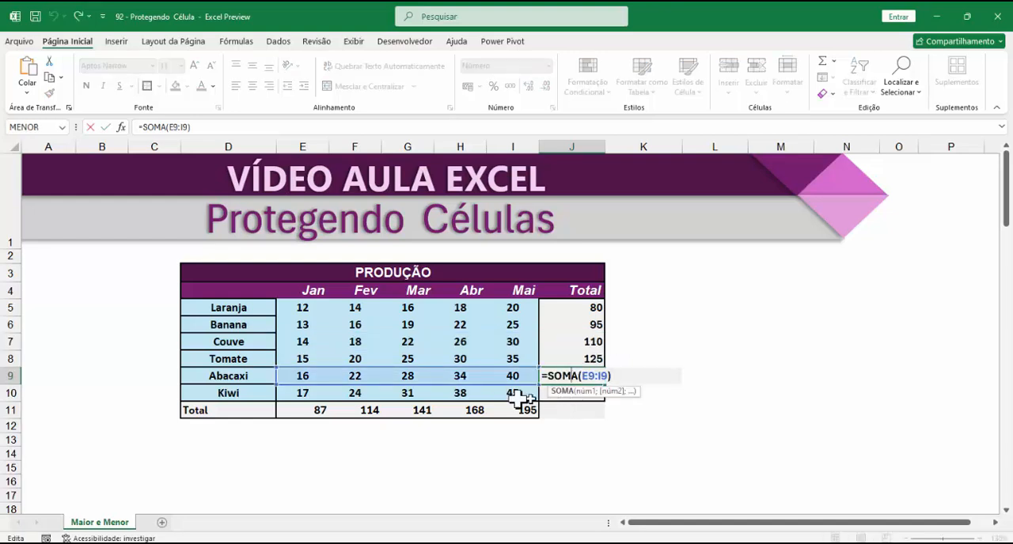
left_click(582, 441)
Step: Inspect the SOMA formulas in the Total row for Jan, Mar and Mai
double_click(301, 410)
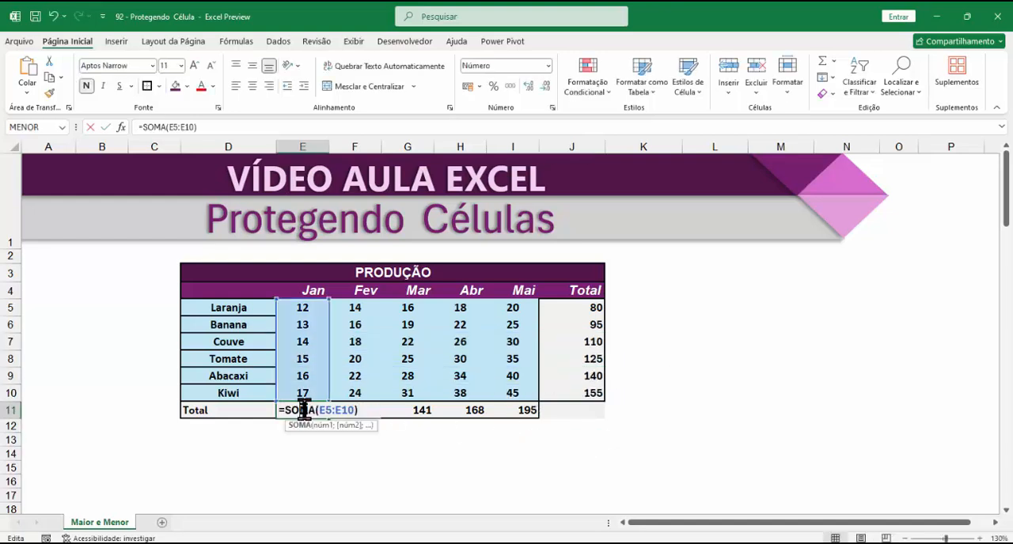
double_click(409, 410)
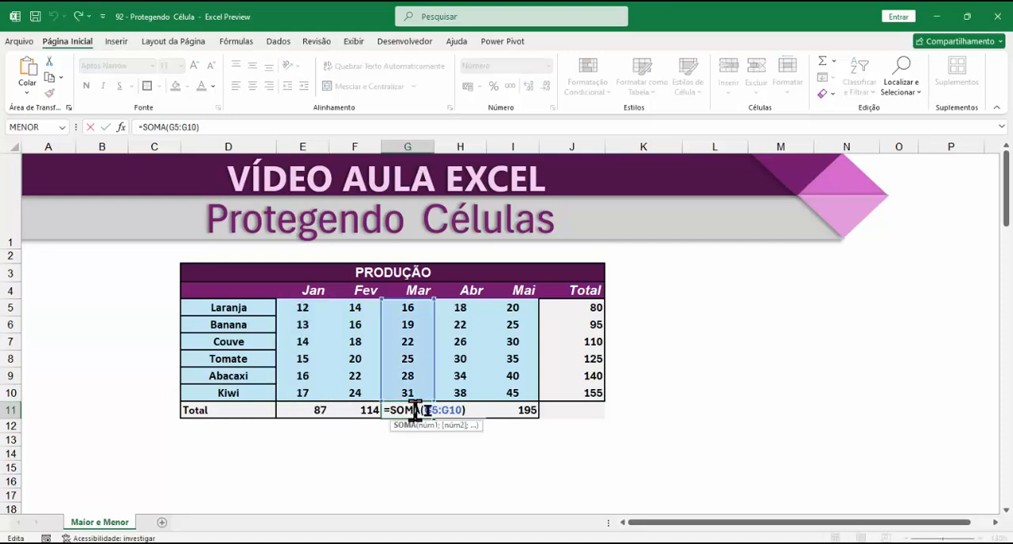
double_click(522, 411)
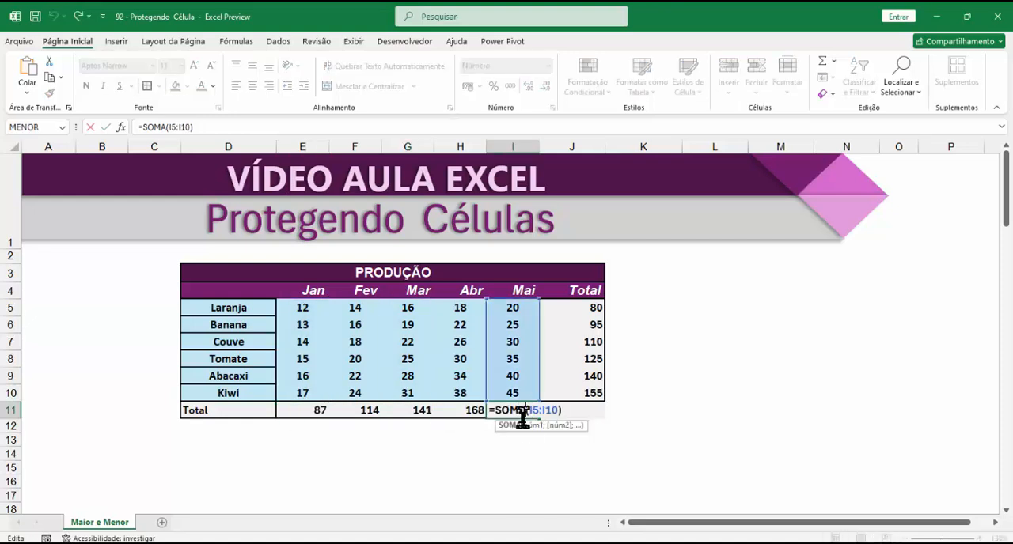
left_click(527, 436)
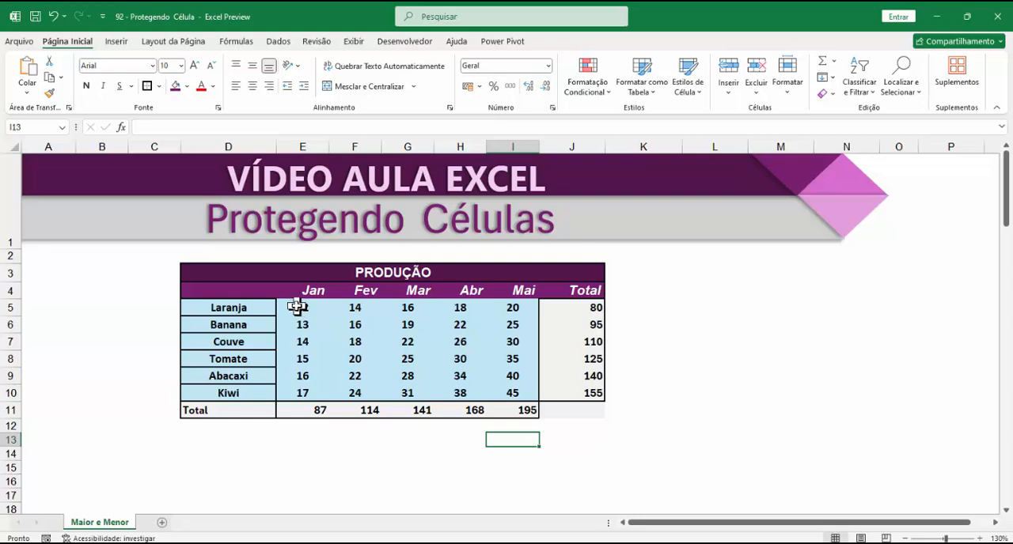
Step: Set Laranja's Jan production in cell E5 to 100
left_click(301, 309)
left_click(302, 326)
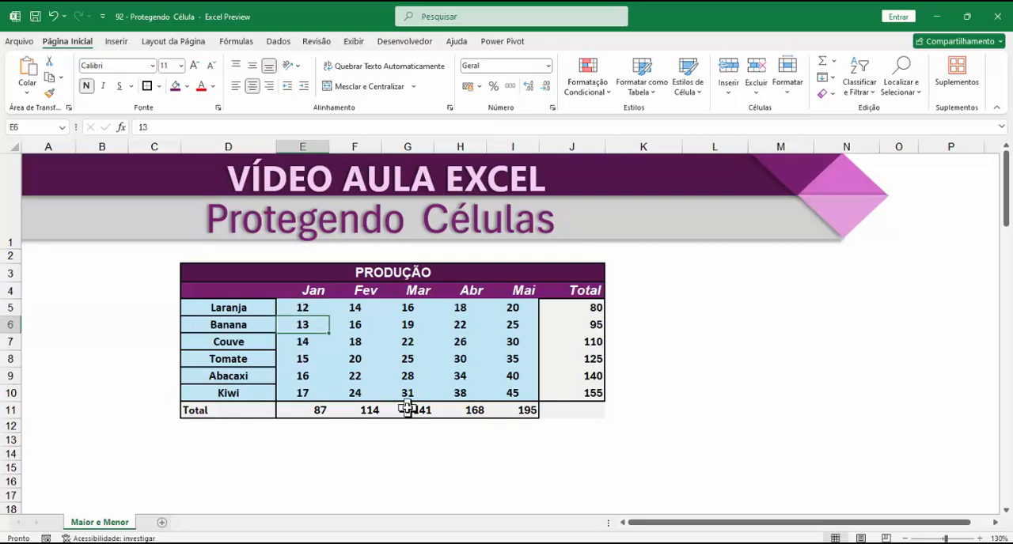
left_click(318, 410)
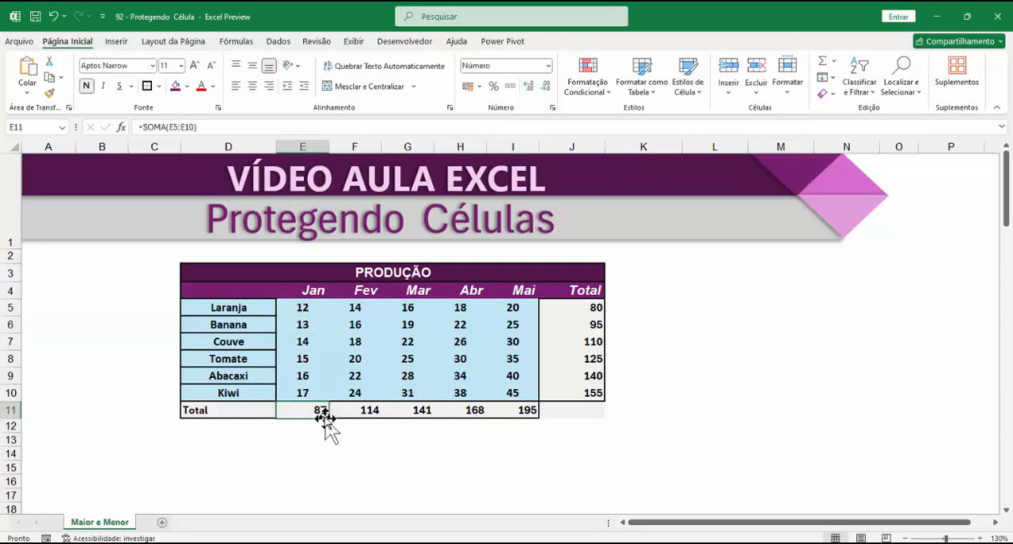
left_click(299, 309)
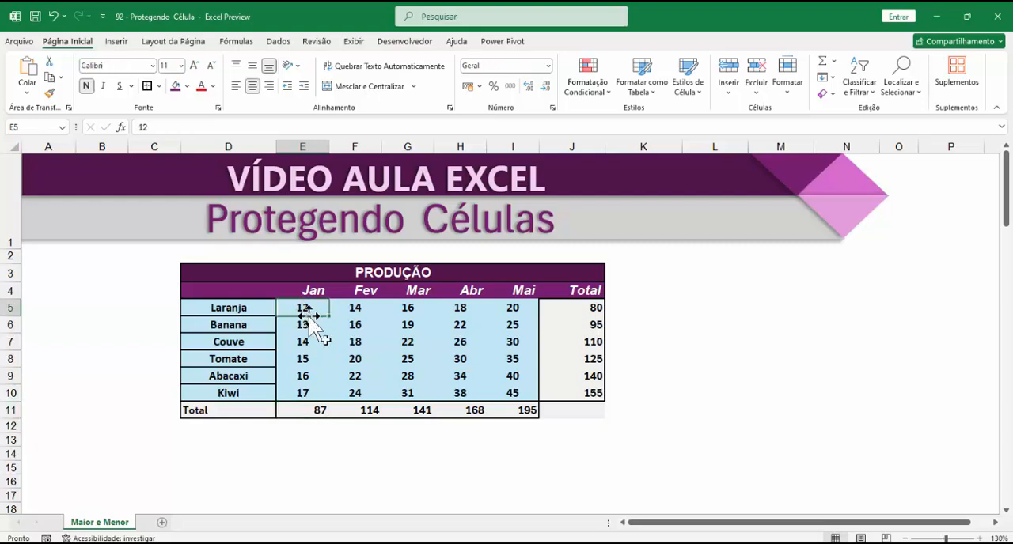
type("100")
key("ctrl+Return")
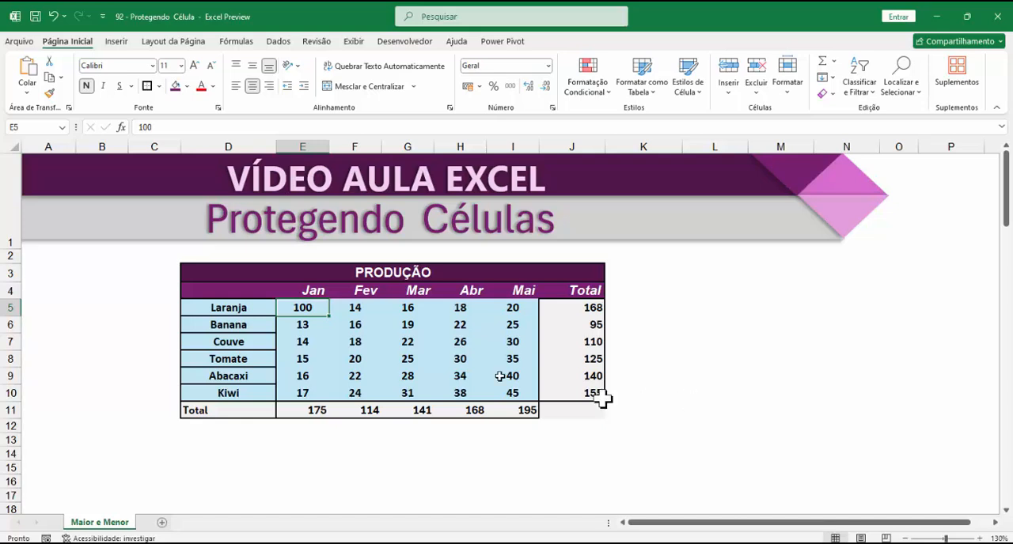
Step: Review which parts of the table are input values in E5:I10 and which are totals, product names and headers
left_click_drag(289, 310, 510, 390)
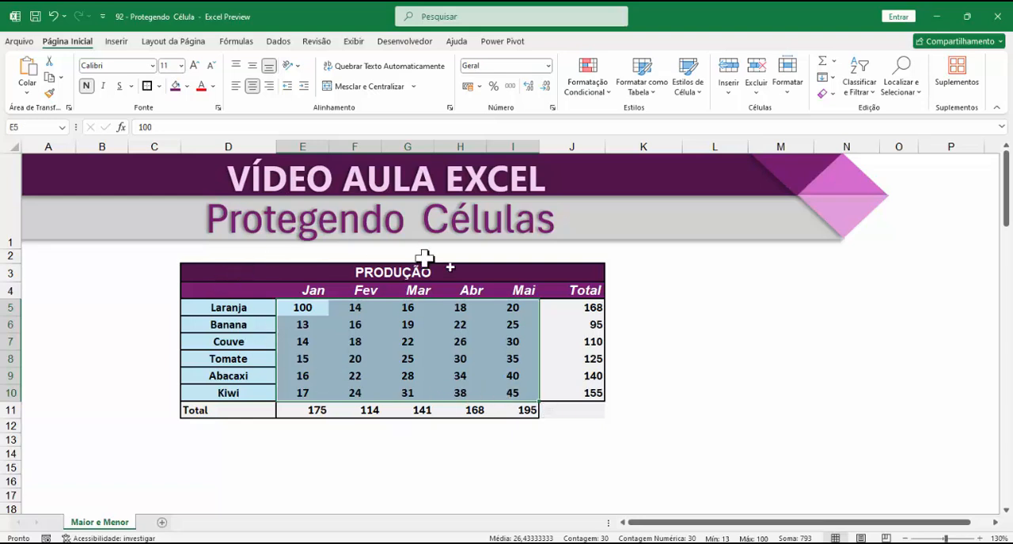
left_click(467, 442)
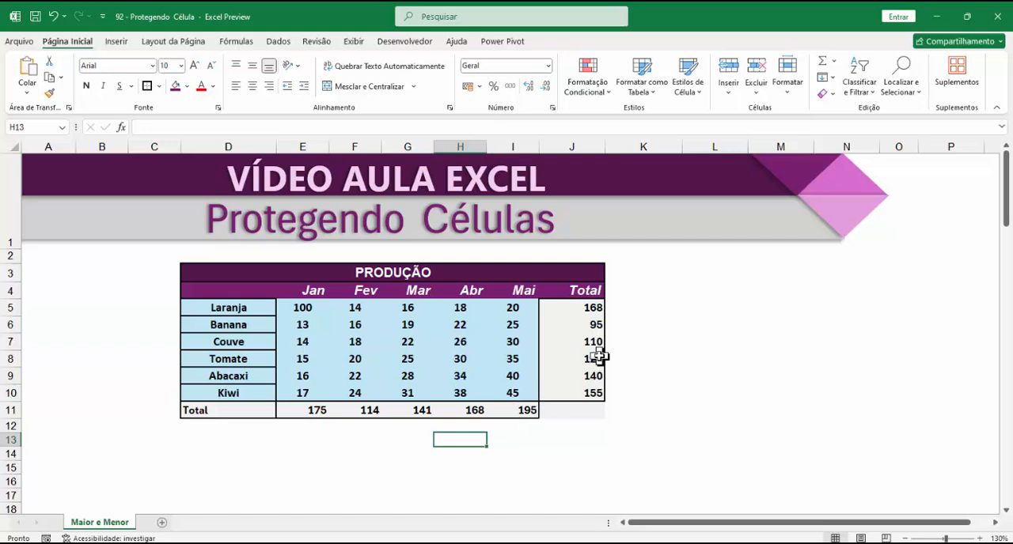
left_click_drag(590, 305, 574, 384)
mouse_move(334, 407)
left_mouse_down()
mouse_move(305, 407)
mouse_move(331, 408)
left_mouse_up()
left_click_drag(242, 310, 233, 357)
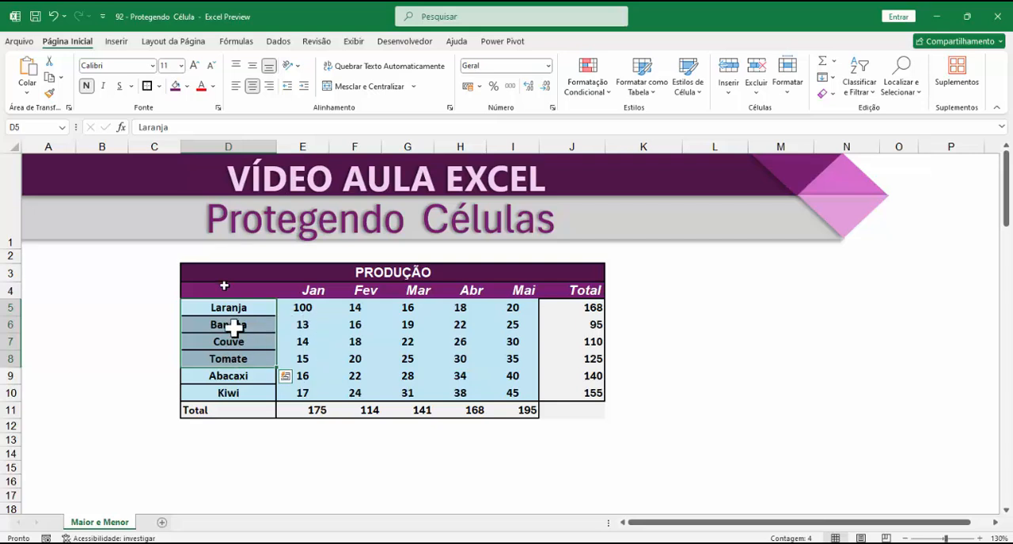
left_click_drag(293, 273, 396, 289)
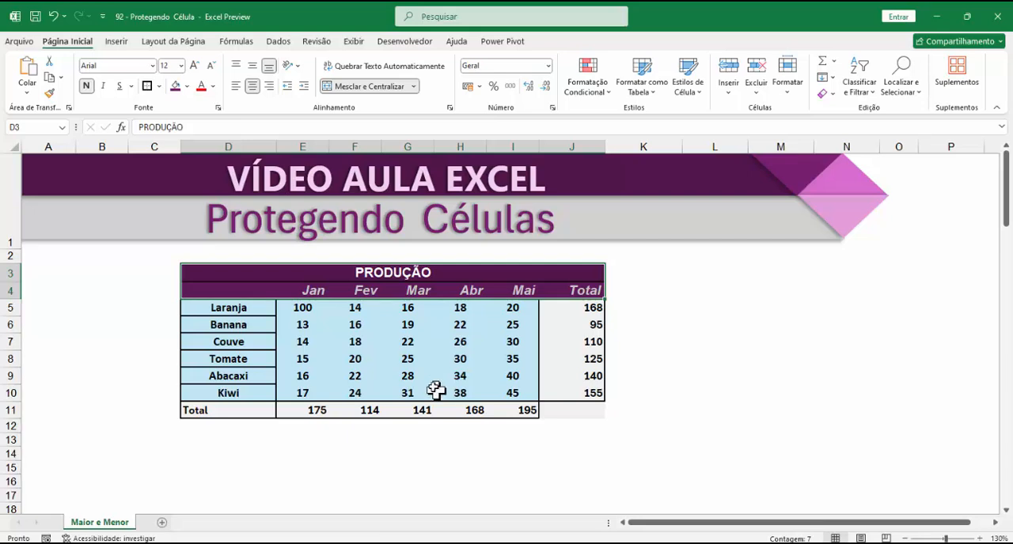
left_click(305, 310)
left_click_drag(305, 311, 495, 391)
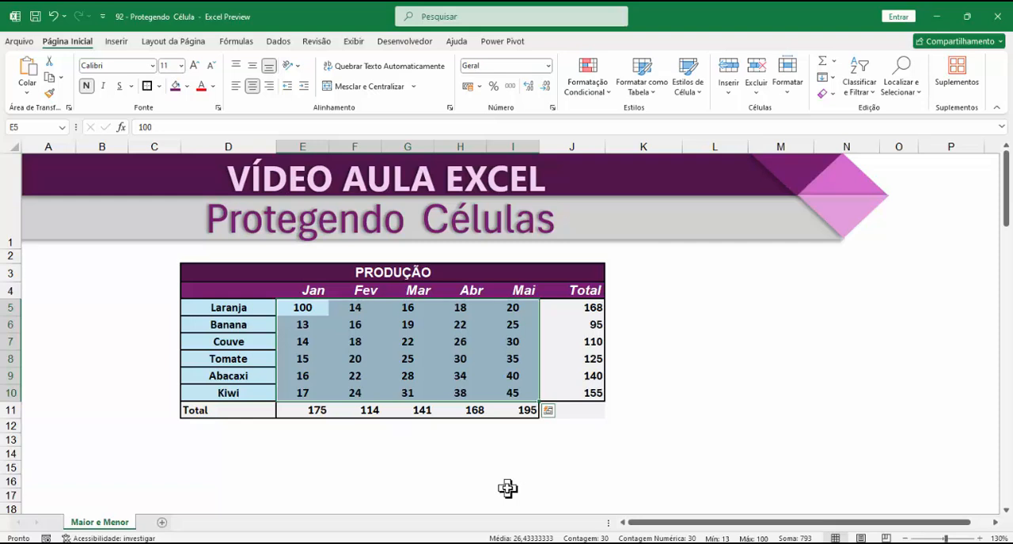
left_click(694, 360)
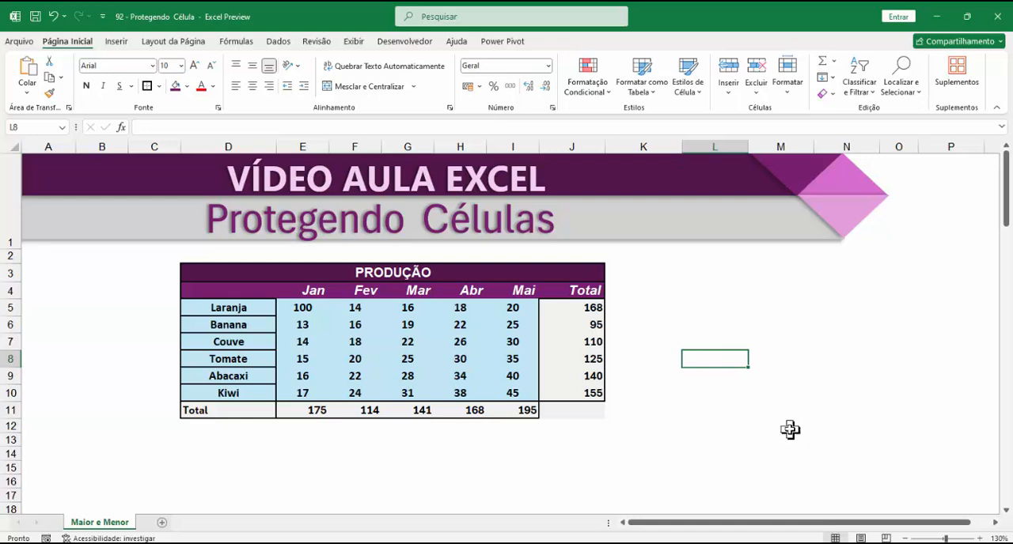
Step: Unlock the production values in E5:I10 by turning off the Bloqueadas protection option in the cell format
left_click_drag(289, 307, 509, 388)
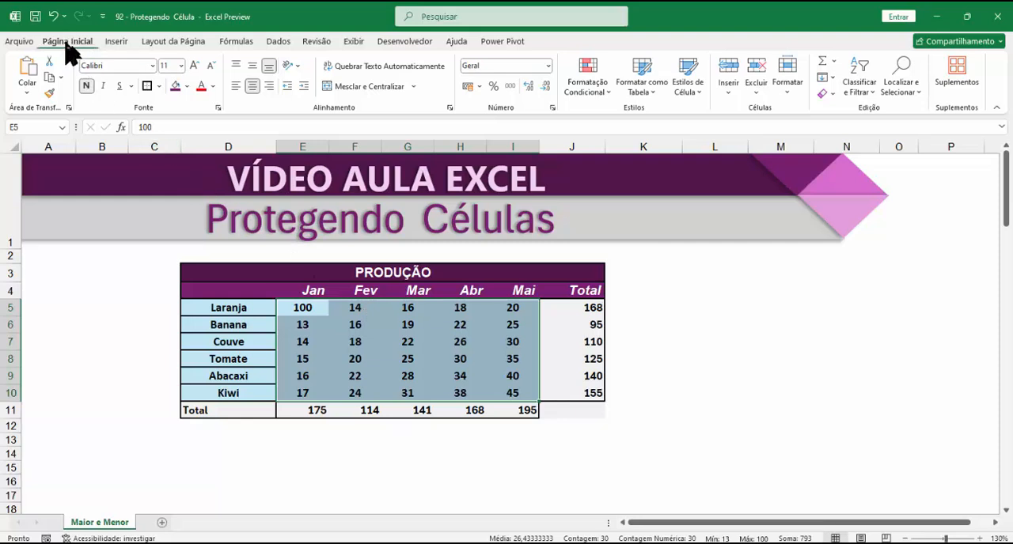
left_click(788, 92)
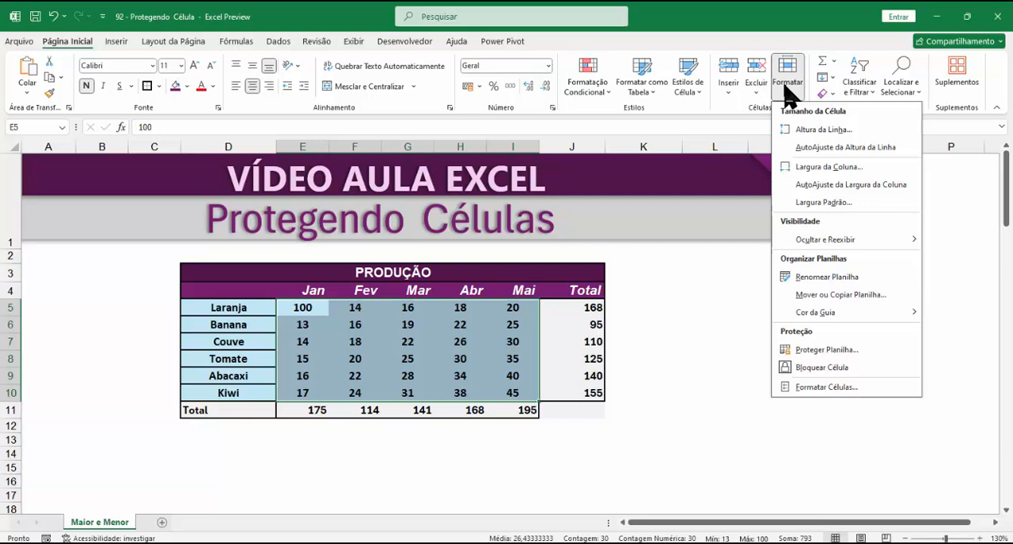
left_click(836, 388)
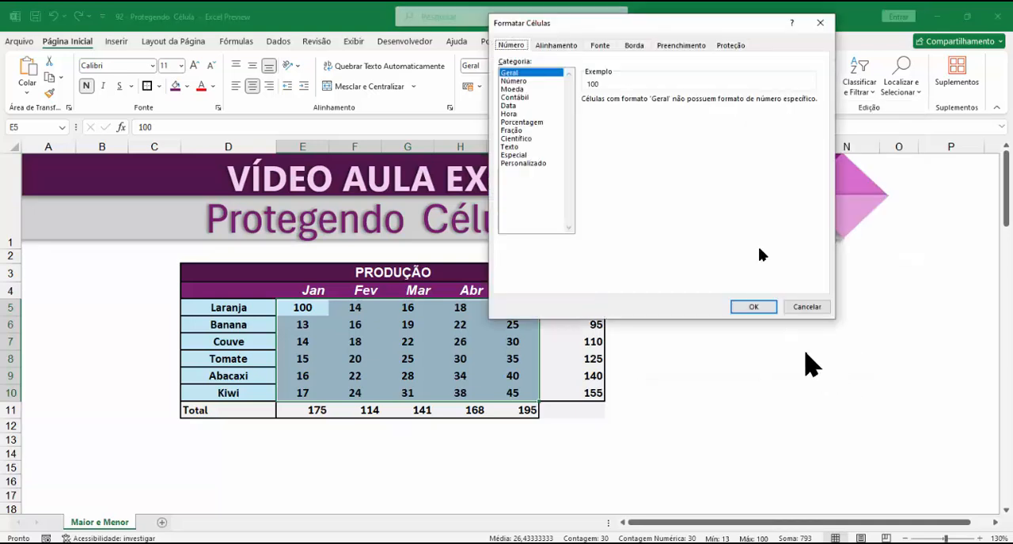
left_click_drag(678, 22, 694, 97)
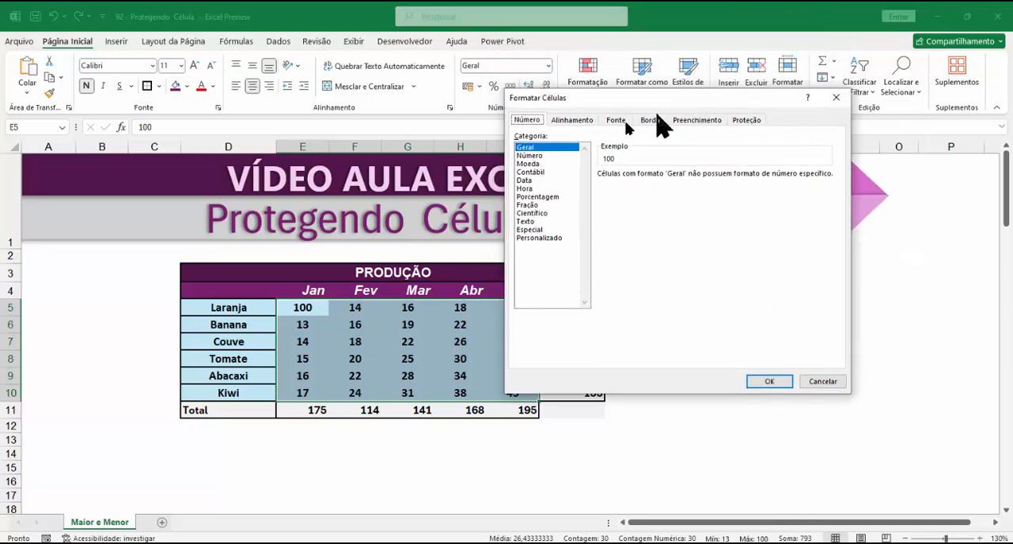
left_click(748, 126)
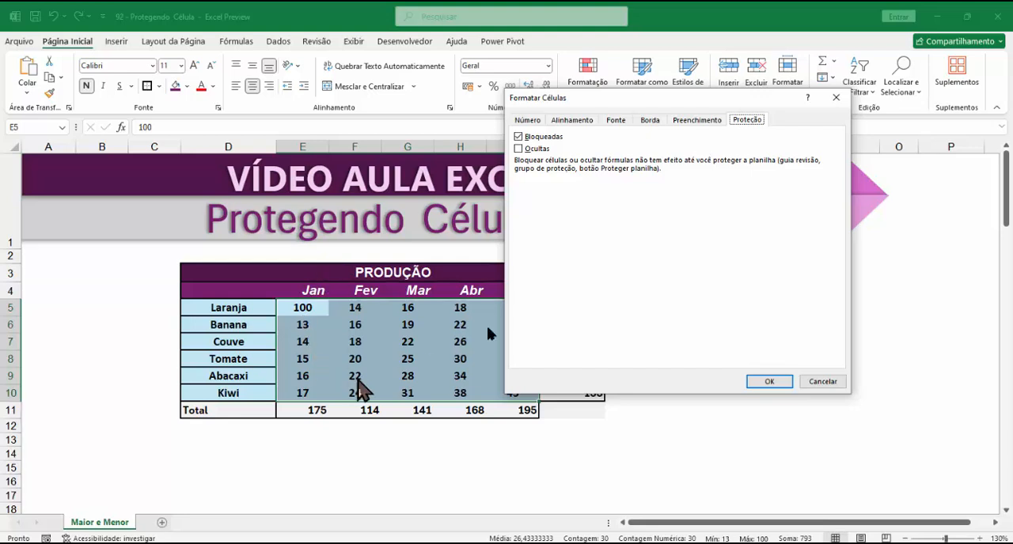
left_click(518, 137)
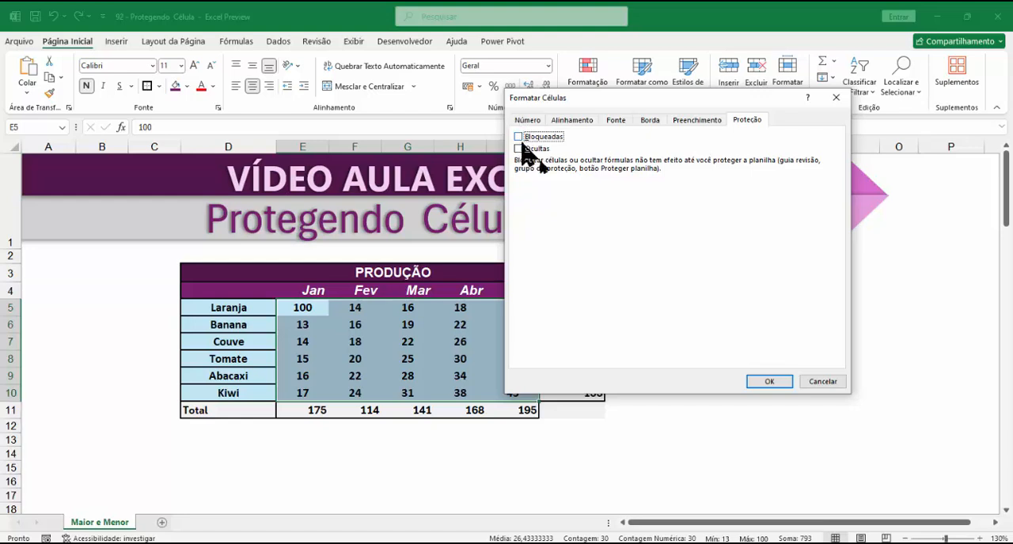
left_click(763, 383)
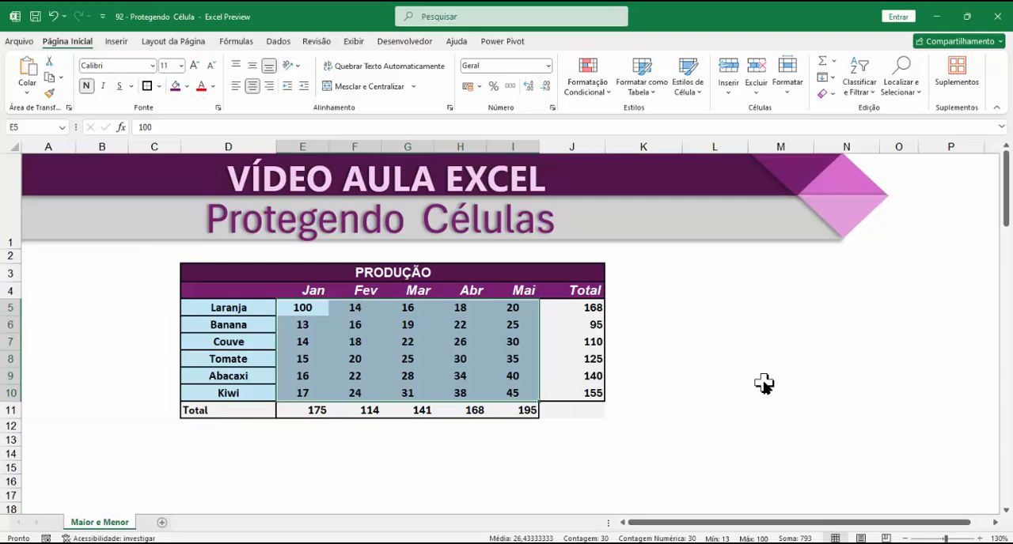
Step: Protect the sheet with a password, disallow selecting locked cells, and re-enter the password to confirm
left_click(316, 41)
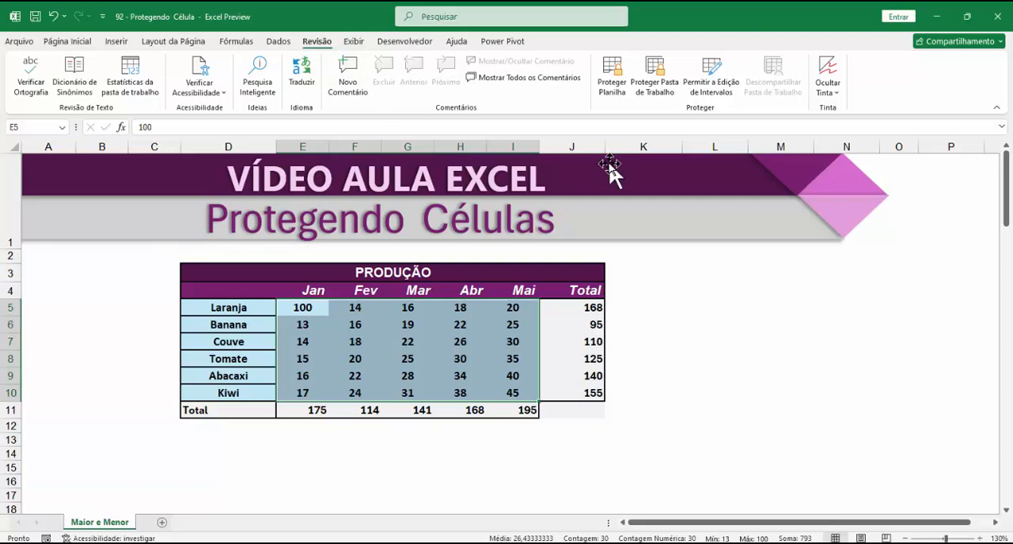
left_click(610, 63)
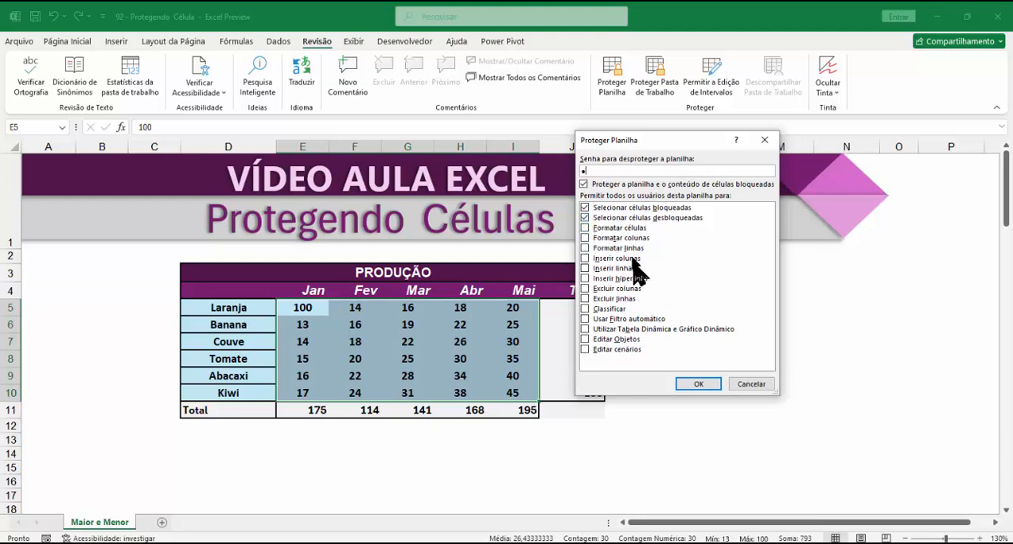
left_click(585, 208)
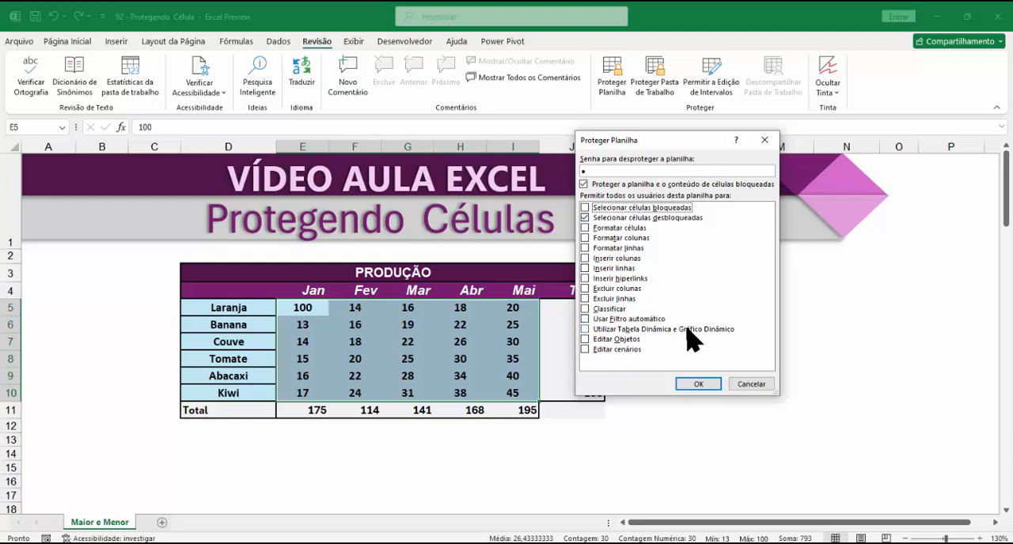
left_click(696, 383)
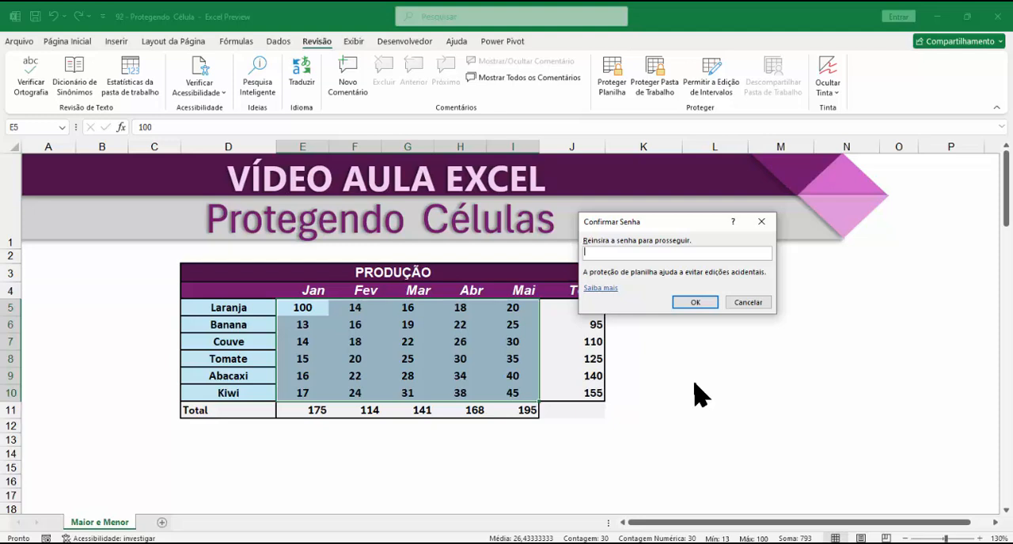
type("1")
left_click(695, 304)
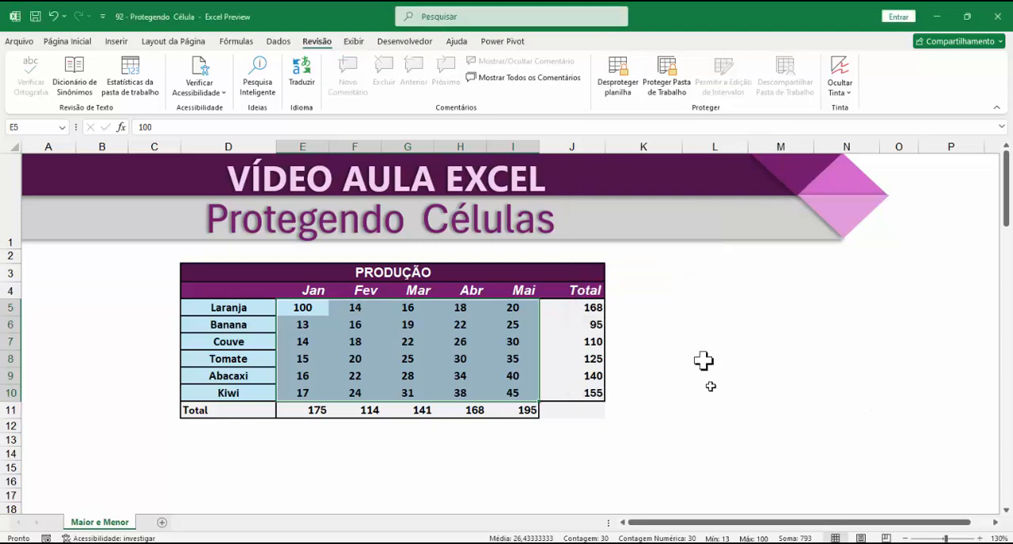
Step: Check the sheet protection by selecting various cells across the unlocked production range E5:I10
left_click(324, 321)
left_click(408, 359)
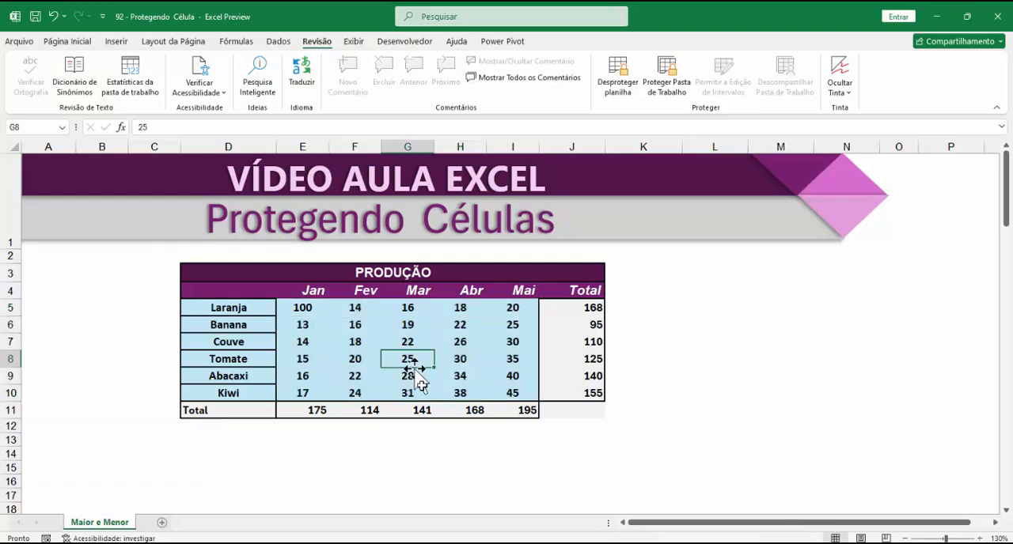
left_click(488, 343)
left_click(455, 314)
left_click(396, 355)
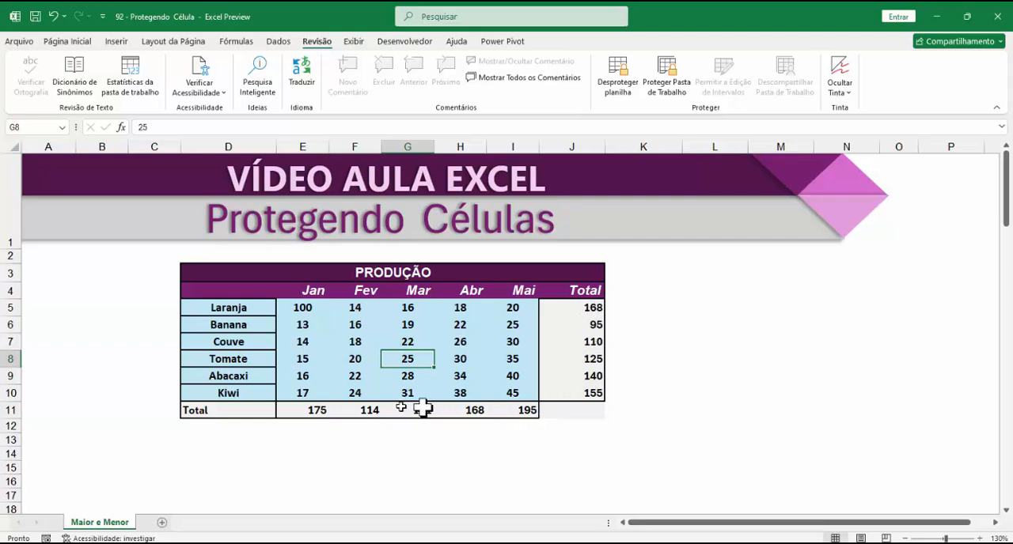
left_click(299, 373)
left_click(310, 323)
left_click(463, 323)
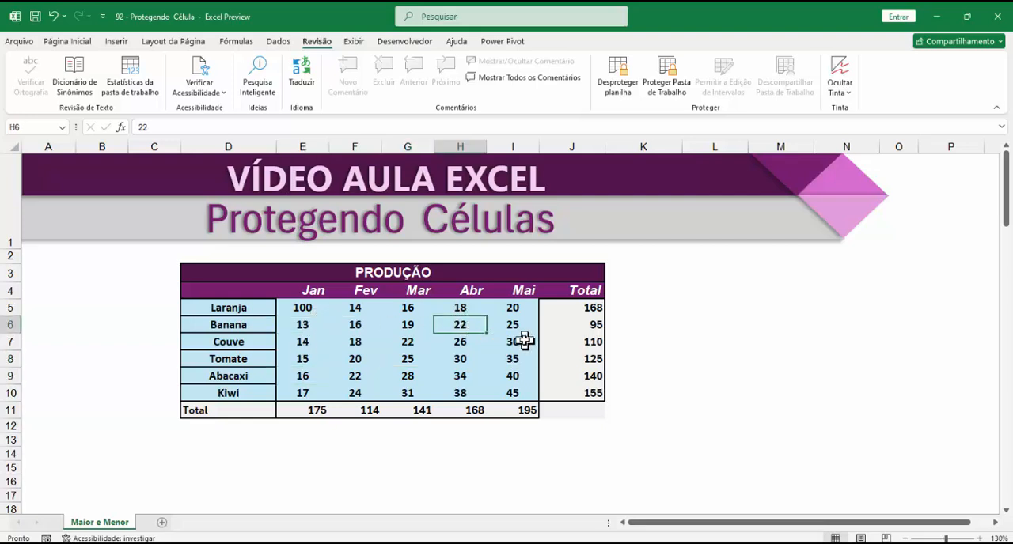
left_click(514, 342)
left_click(497, 394)
left_click(393, 380)
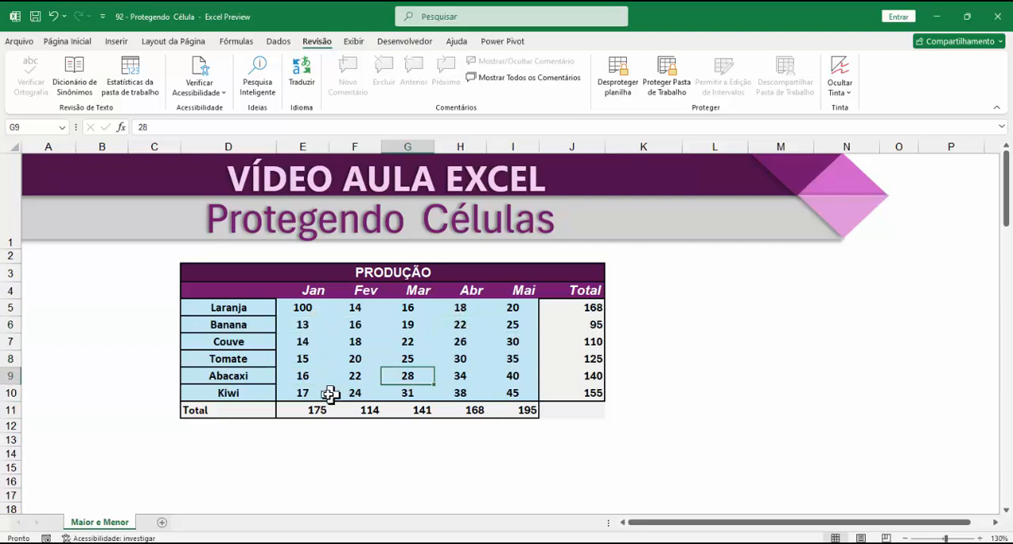
left_click(316, 388)
left_click(310, 323)
left_click(398, 324)
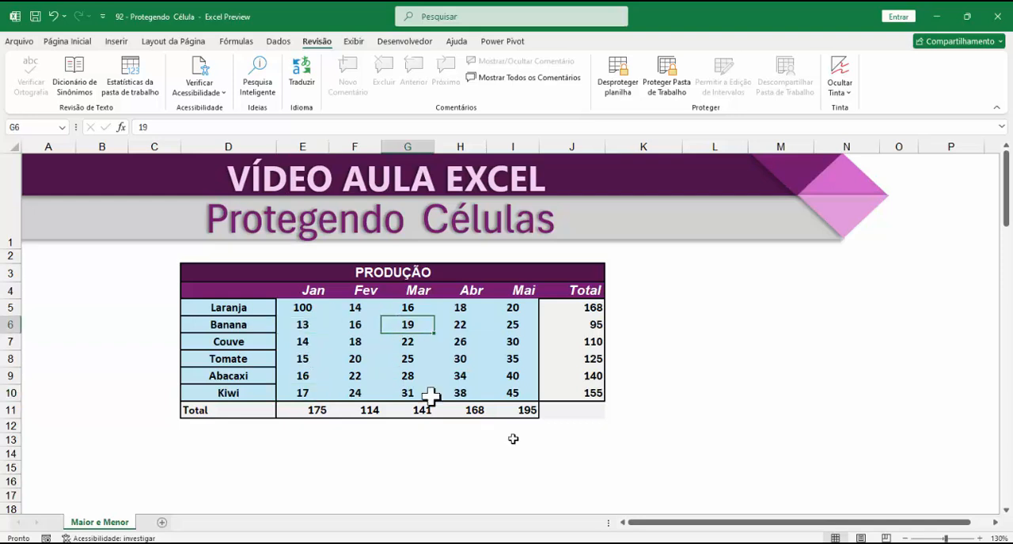
left_click(511, 345)
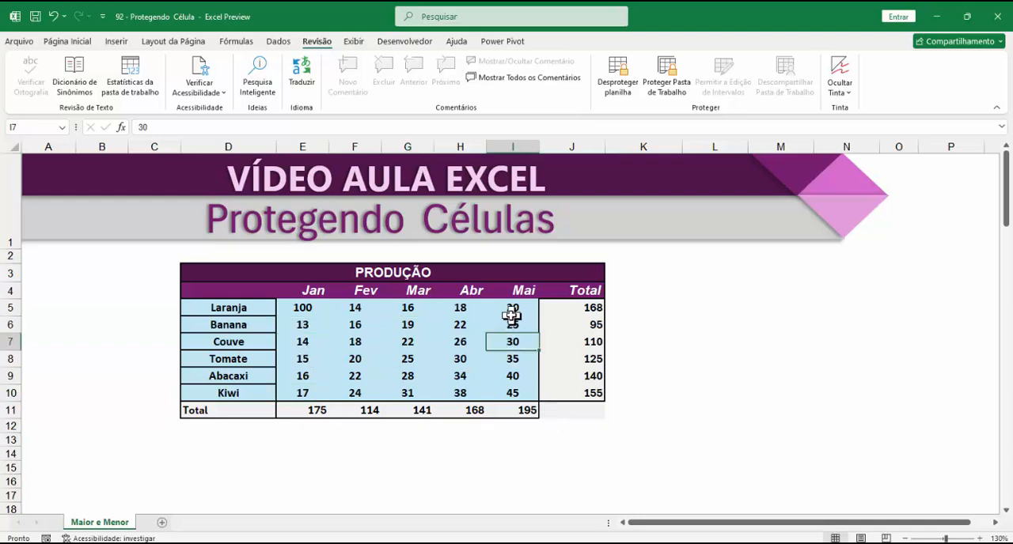
Step: Test cell selection on the protected sheet by selecting individual monthly values between the Laranja and Abacaxi rows
left_click(511, 313)
left_click(490, 360)
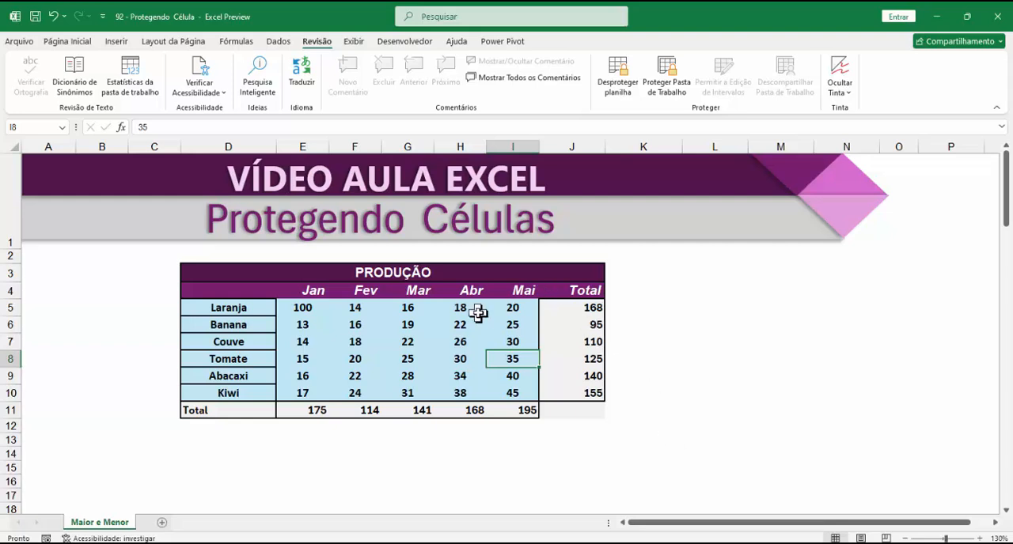
left_click(512, 309)
left_click(432, 375)
left_click(319, 342)
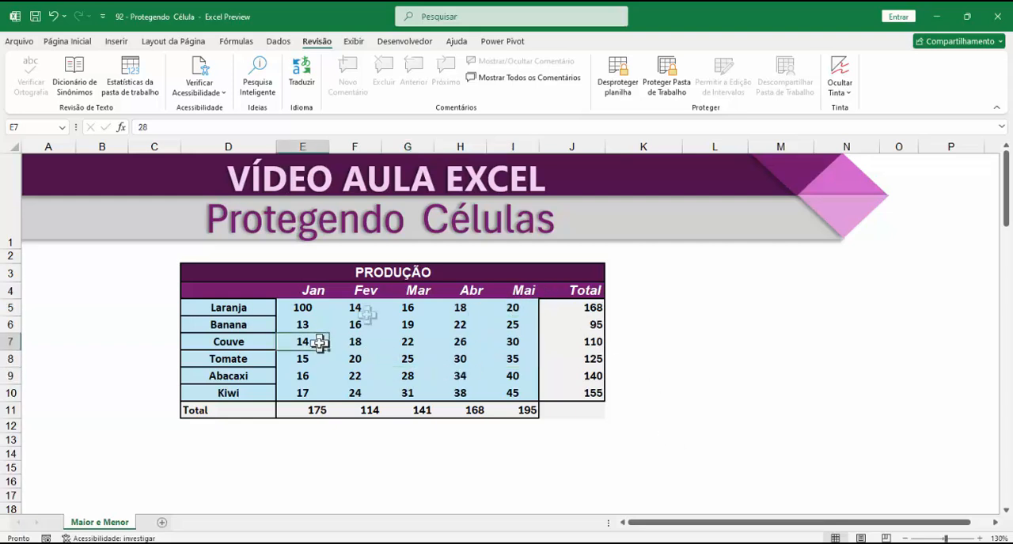
left_click(406, 324)
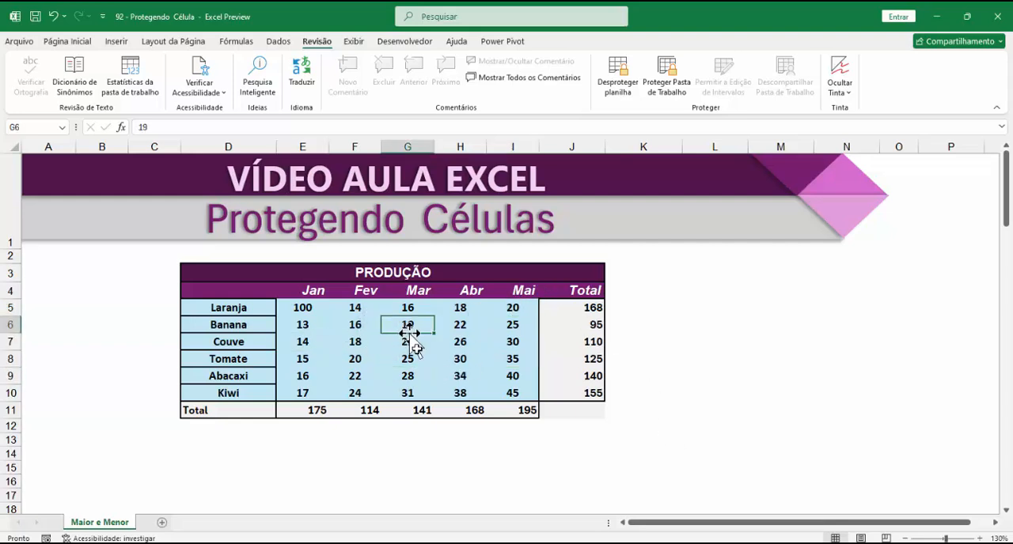
Step: Set the Fev production value for Laranja in F5 to 100
left_click(358, 308)
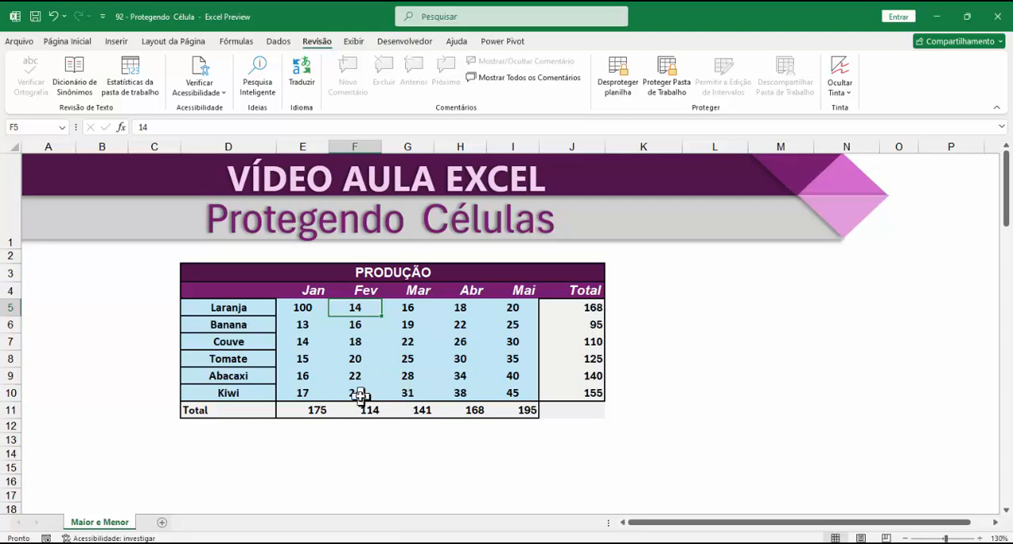
type("100")
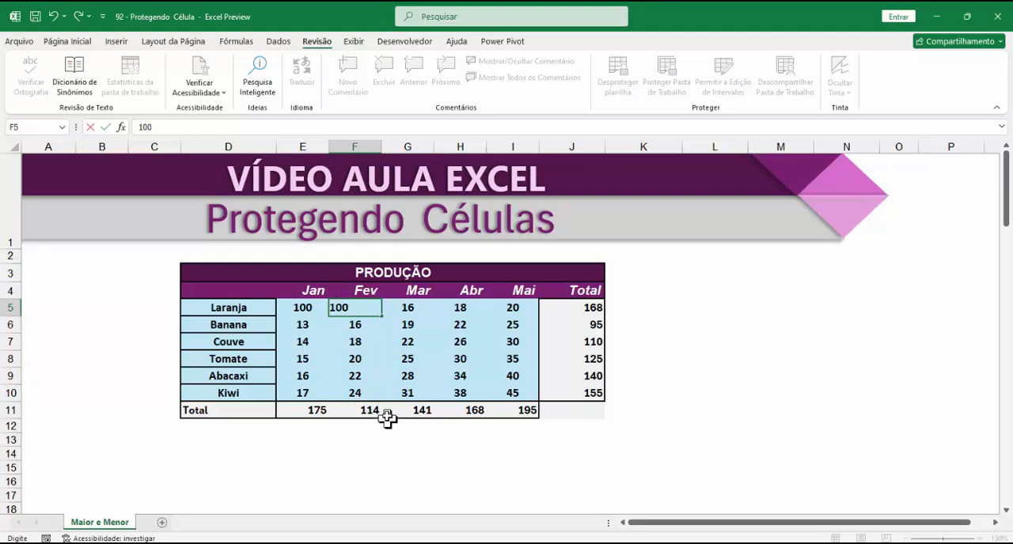
left_click(370, 340)
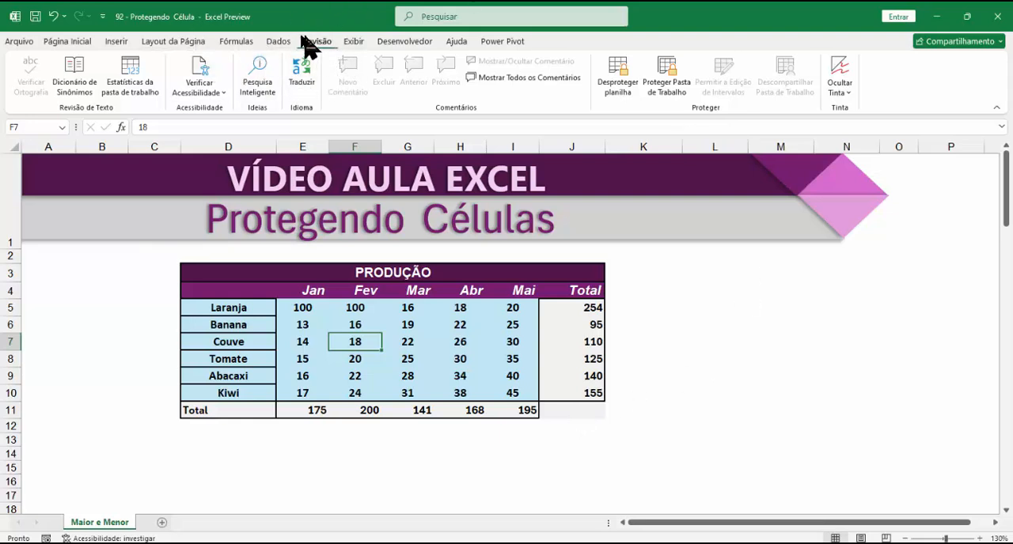
Step: Unprotect the sheet by entering the sheet protection password
left_click(618, 76)
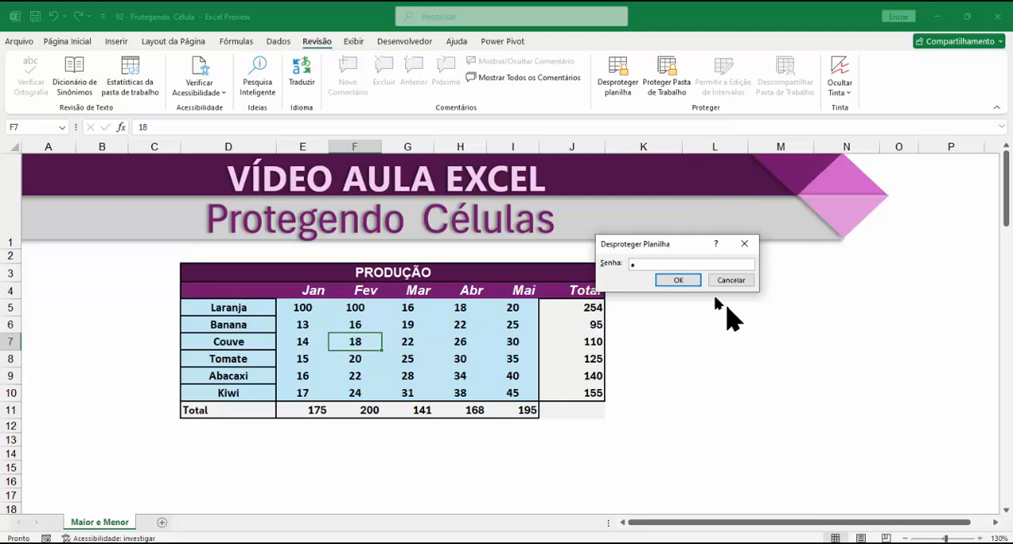
left_click(682, 279)
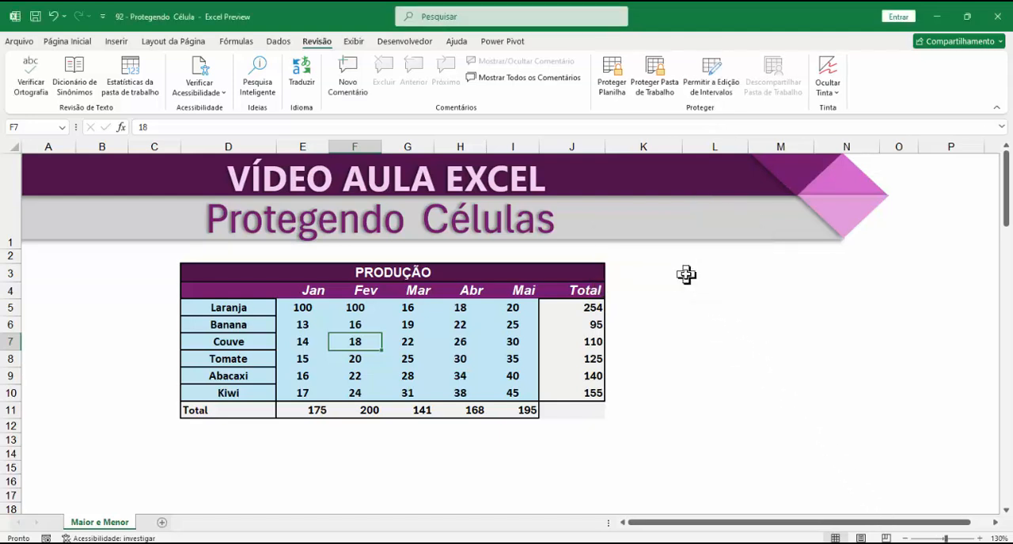
Step: Check that the unprotected sheet allows selecting blank cells, the product names, and the row totals in J5:J10
left_click(599, 312)
left_click(714, 375)
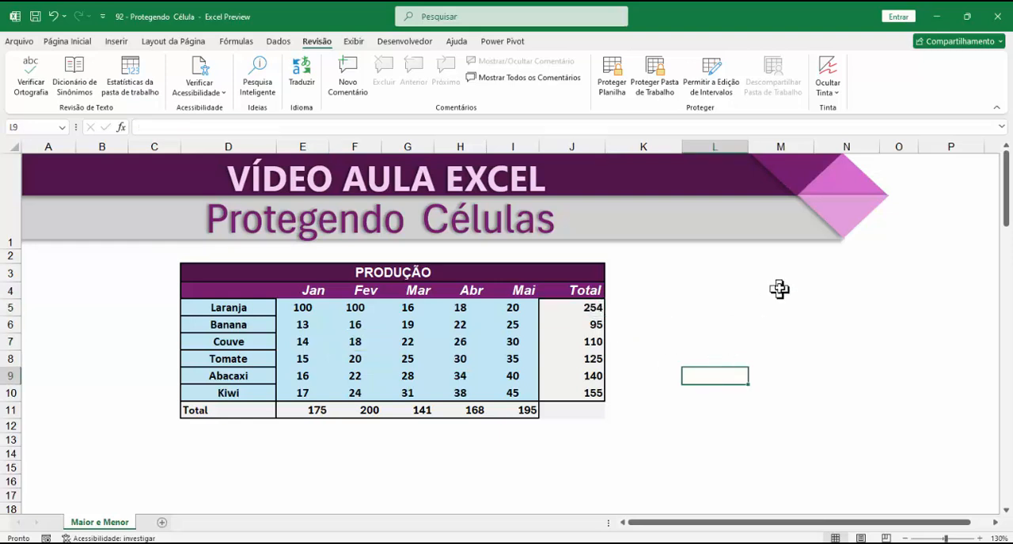
left_click_drag(779, 290, 716, 415)
left_click(590, 340)
left_click(573, 410)
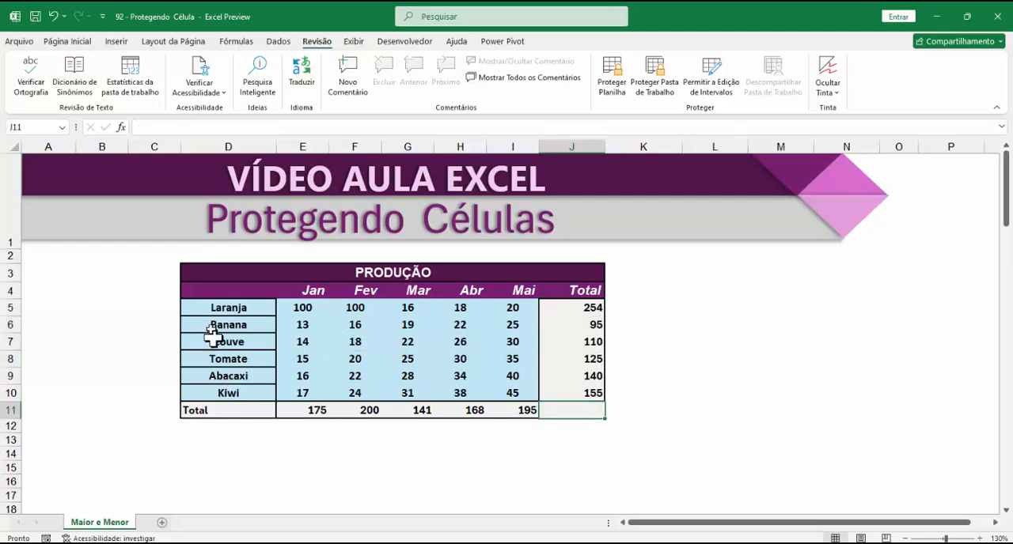
left_click_drag(226, 309, 210, 388)
left_click(632, 453)
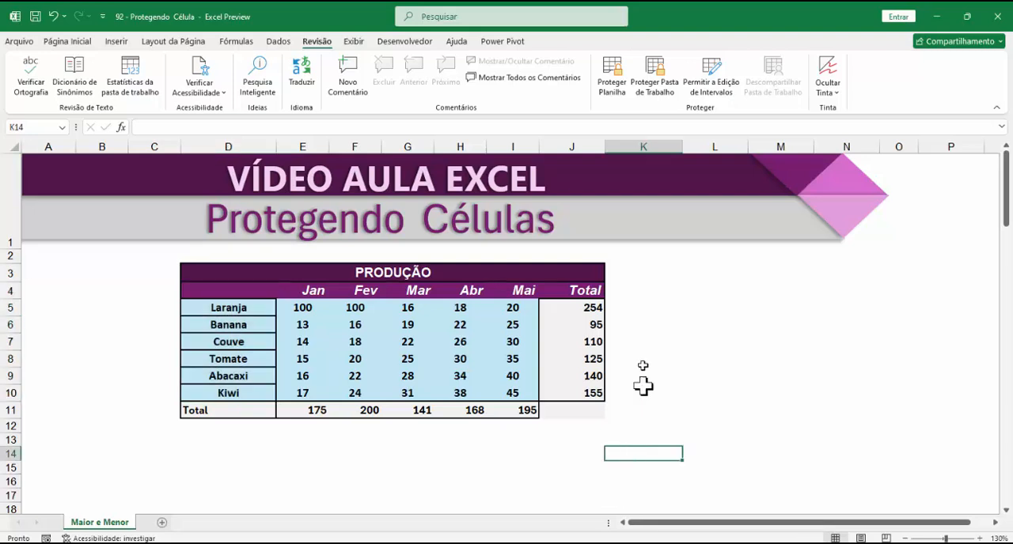
left_click_drag(603, 305, 604, 389)
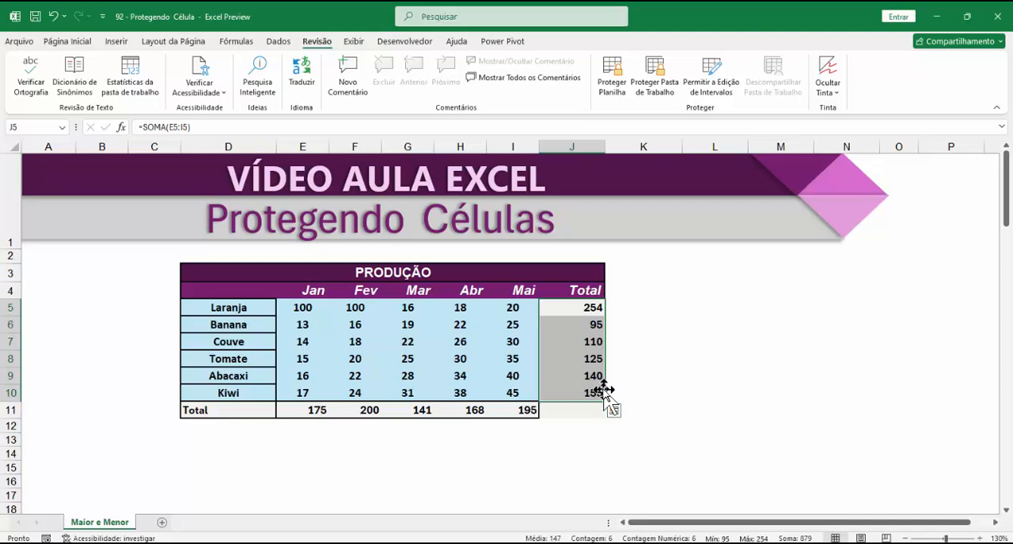
left_click(728, 380)
left_click(582, 326)
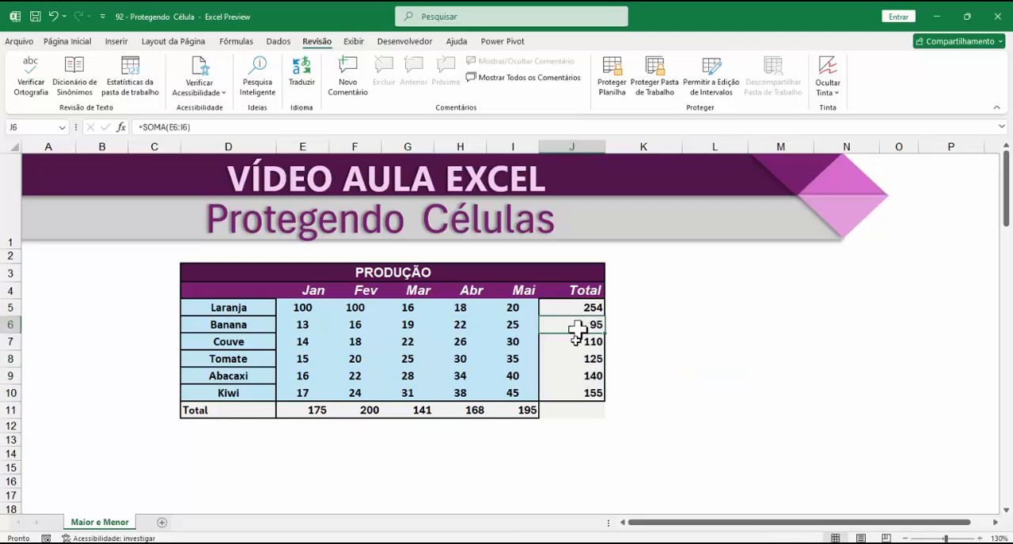
left_click(571, 378)
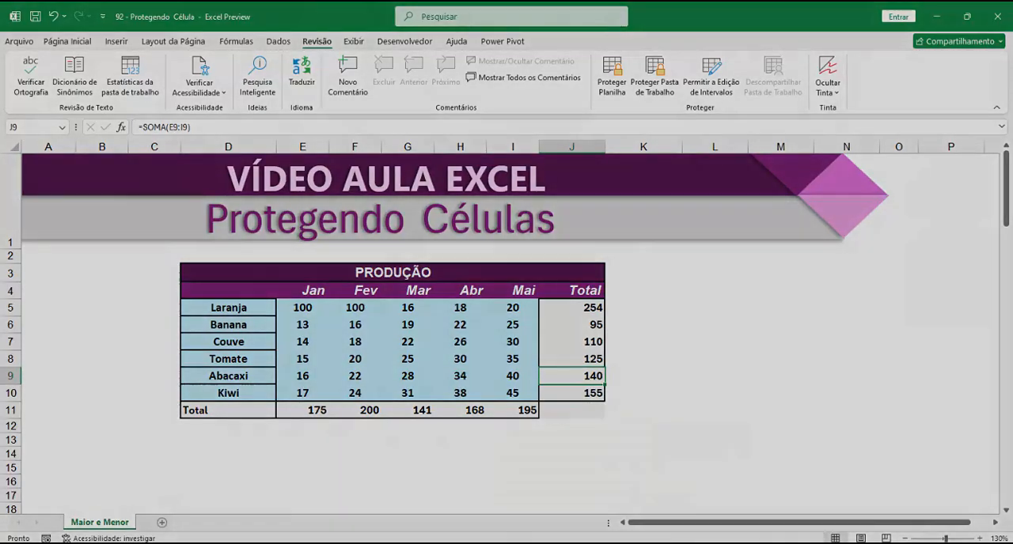
left_click(662, 542)
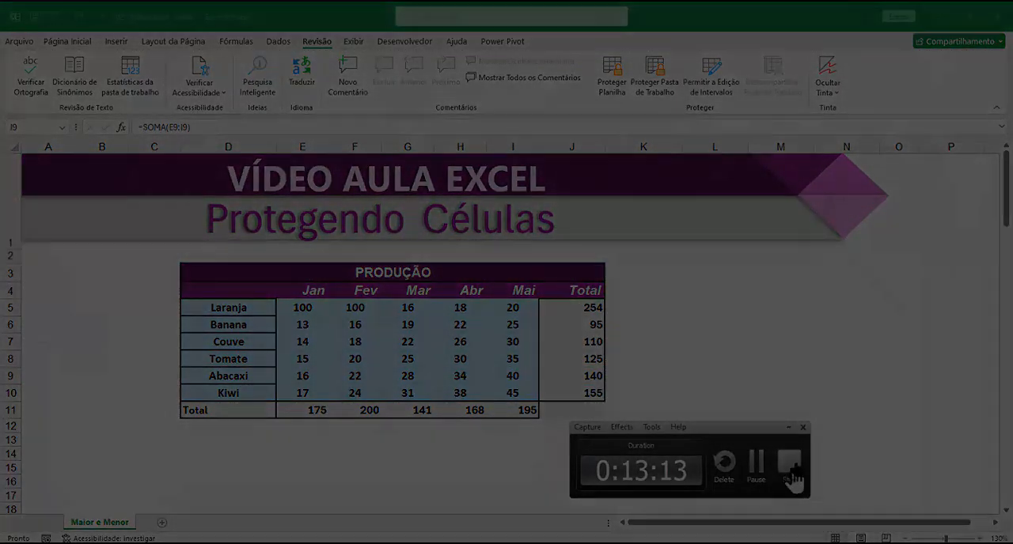